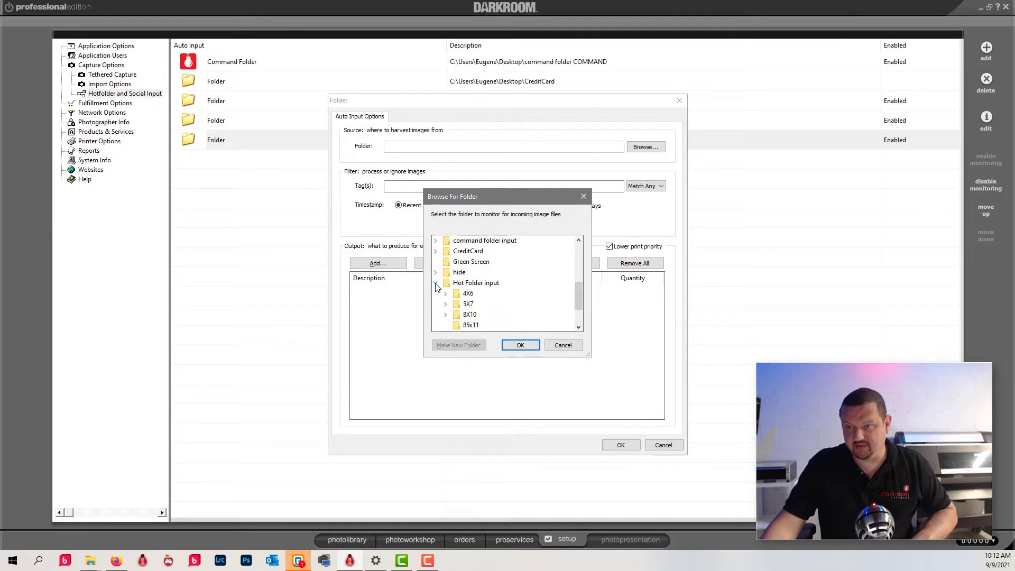
Set the hot folder's source to Hot Folder input\85x11 and its output to one 8.5x11 print per image.
{"action": "left_click", "coordinate": [470, 324]}
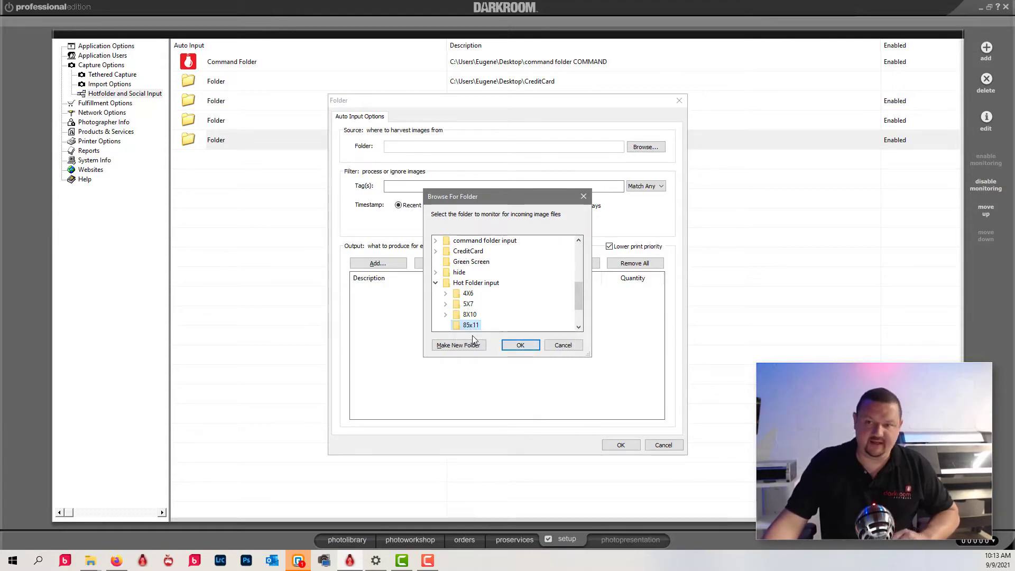
{"action": "left_click", "coordinate": [523, 346]}
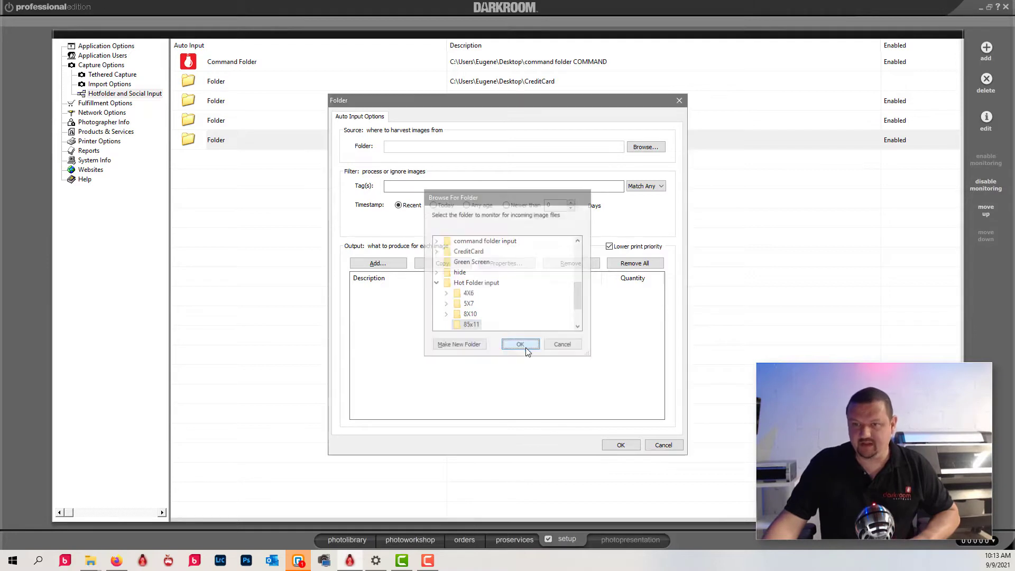
{"action": "left_click", "coordinate": [377, 263]}
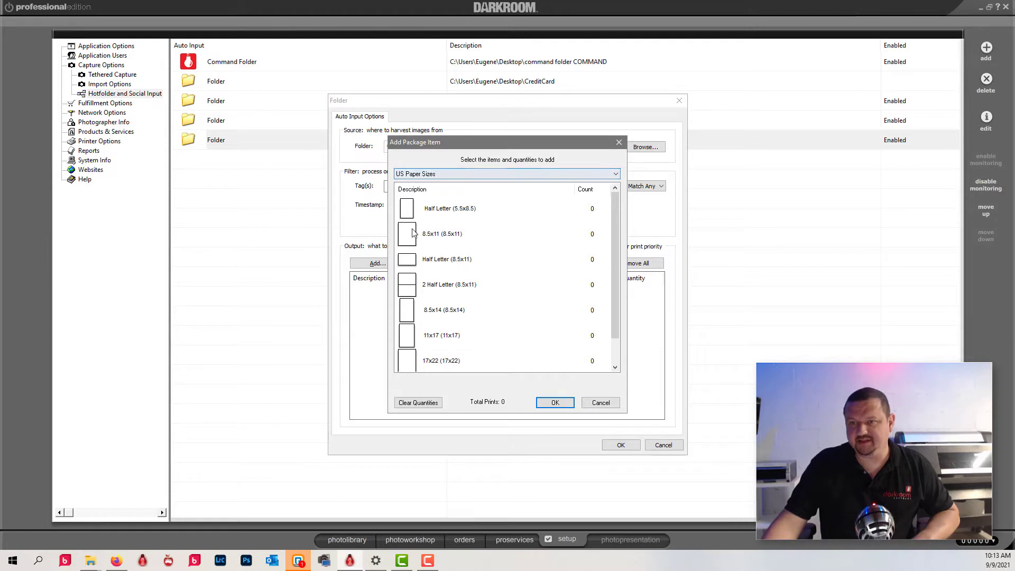
{"action": "double_click", "coordinate": [410, 237]}
{"action": "left_click", "coordinate": [560, 404]}
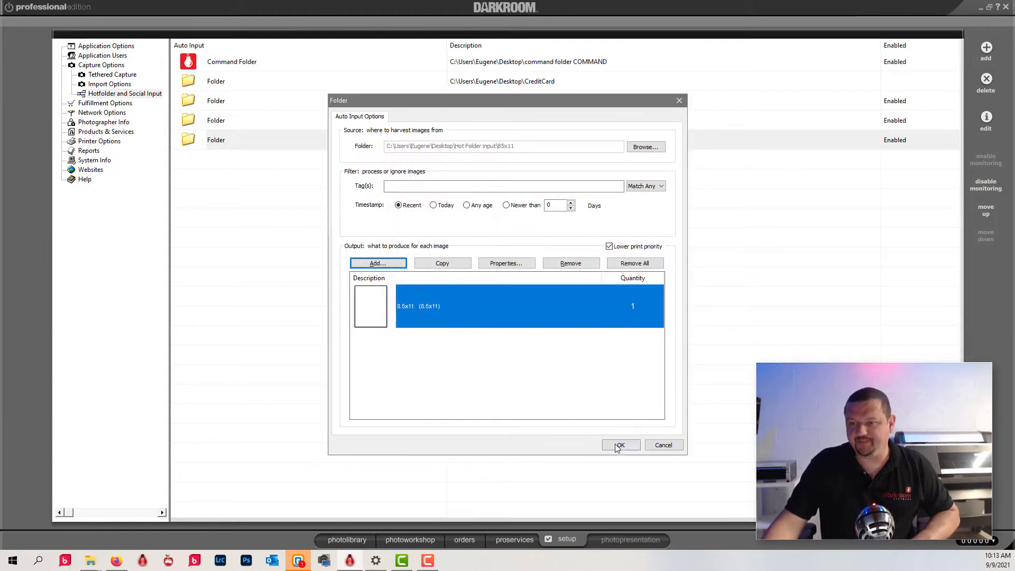
{"action": "left_click", "coordinate": [613, 444]}
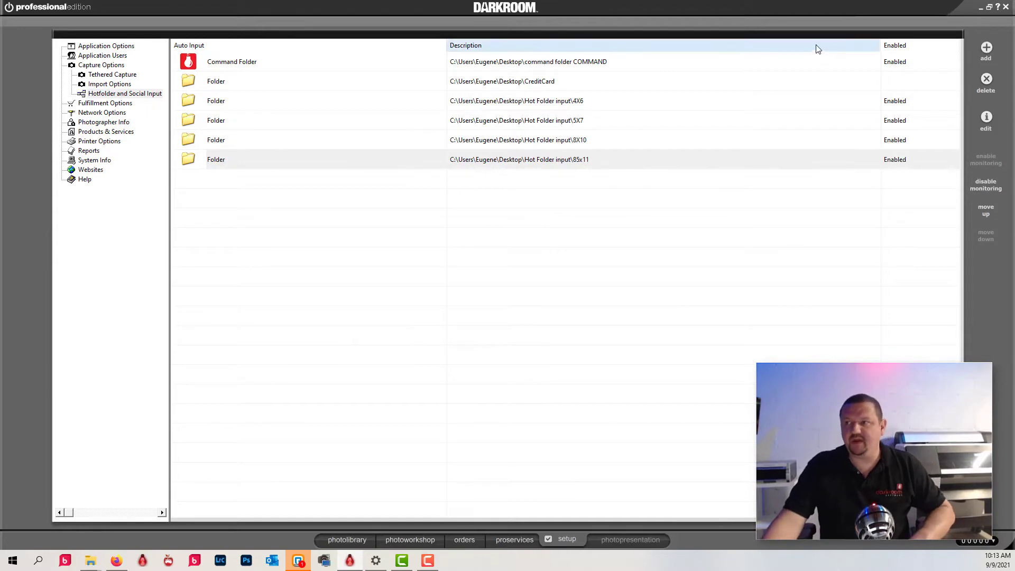
Show the orders list in a smaller window and drop IMG_0623.jpg from Camera Roll into the 85x11 hot folder.
{"action": "left_click", "coordinate": [989, 7]}
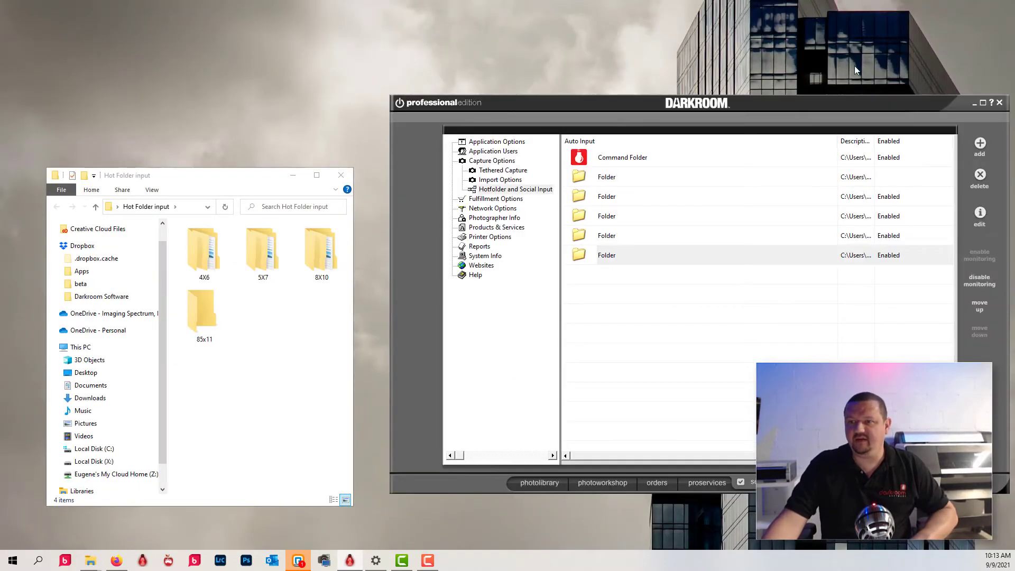
{"action": "left_click", "coordinate": [658, 483]}
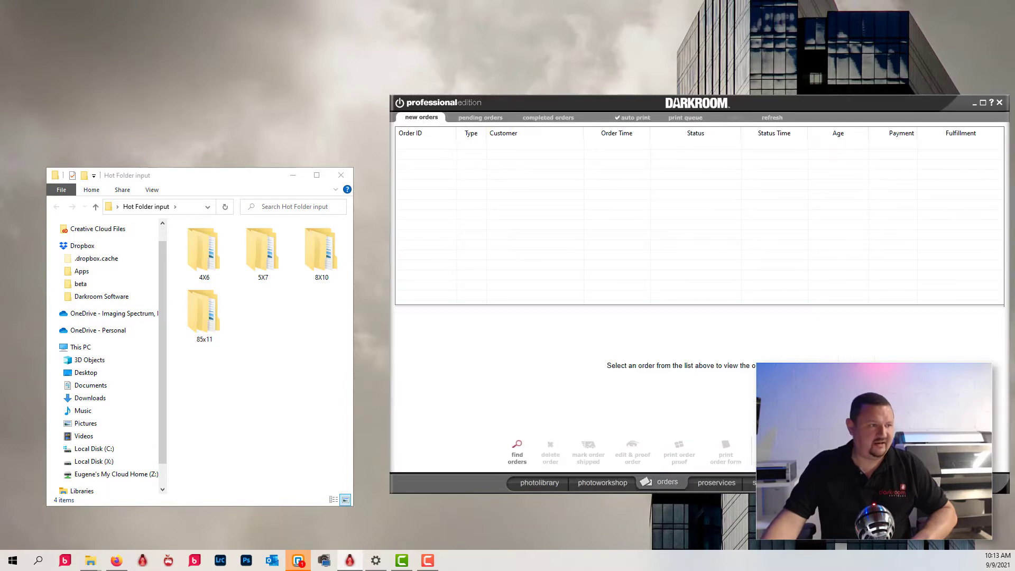
{"action": "left_click_drag", "start_coordinate": [0, 259], "coordinate": [698, 242]}
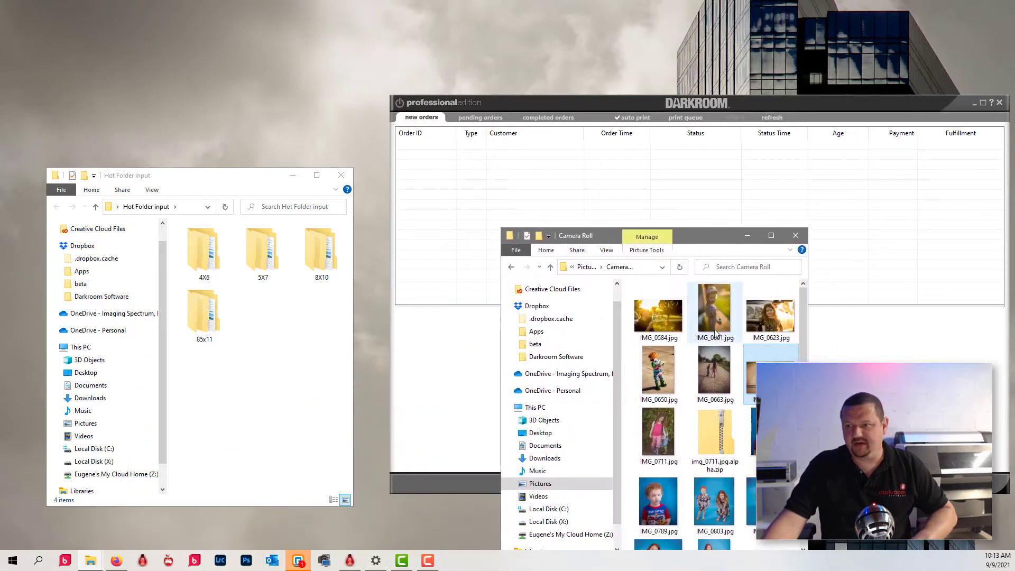
{"action": "left_click_drag", "start_coordinate": [772, 316], "coordinate": [202, 325]}
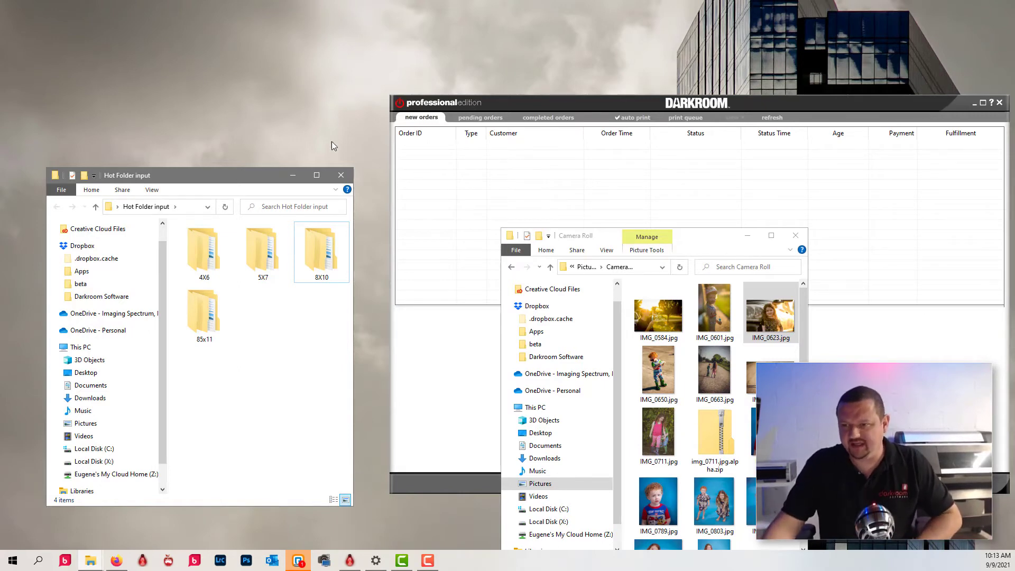
{"action": "left_click", "coordinate": [845, 397]}
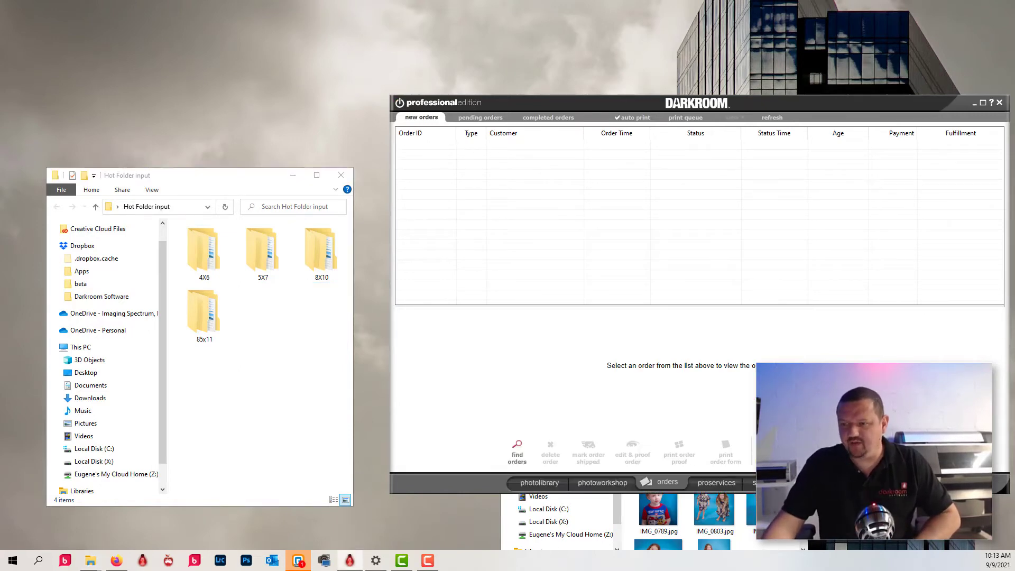
Return to the hot folder setup, add another Hot Folder input and start browsing for its source folder.
{"action": "left_click", "coordinate": [761, 482]}
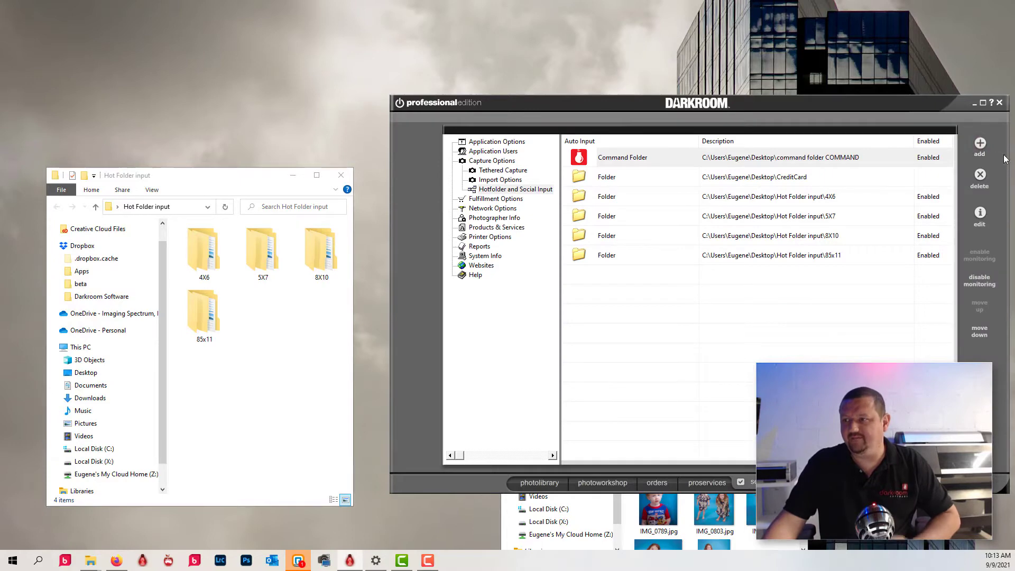
{"action": "left_click", "coordinate": [979, 146]}
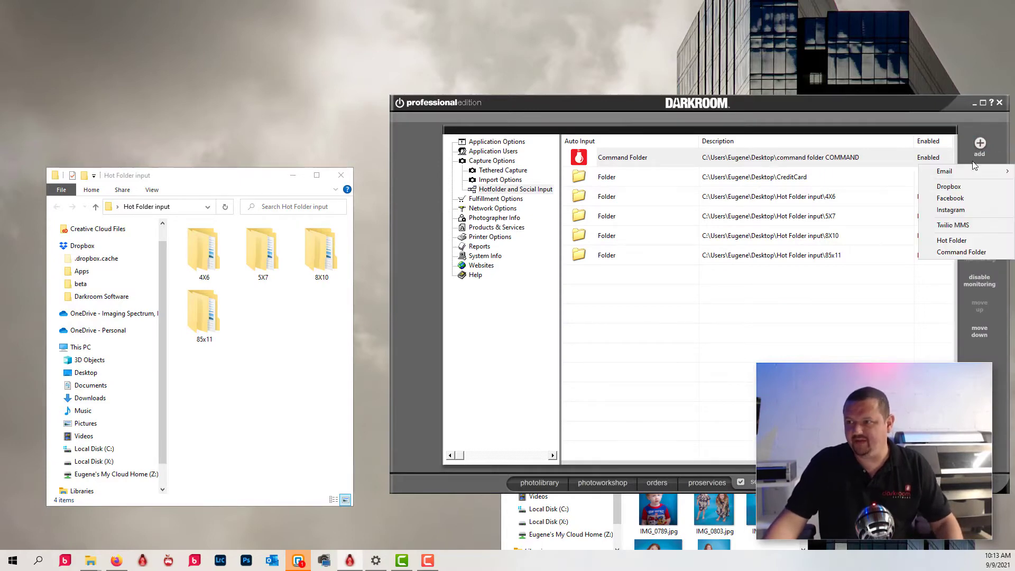
{"action": "left_click", "coordinate": [949, 241]}
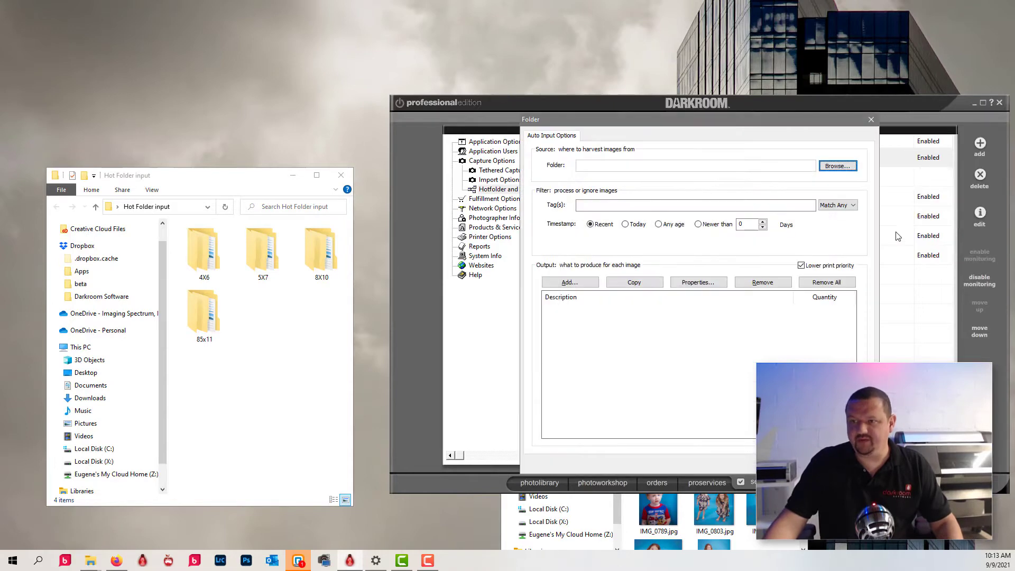
{"action": "left_click", "coordinate": [597, 204]}
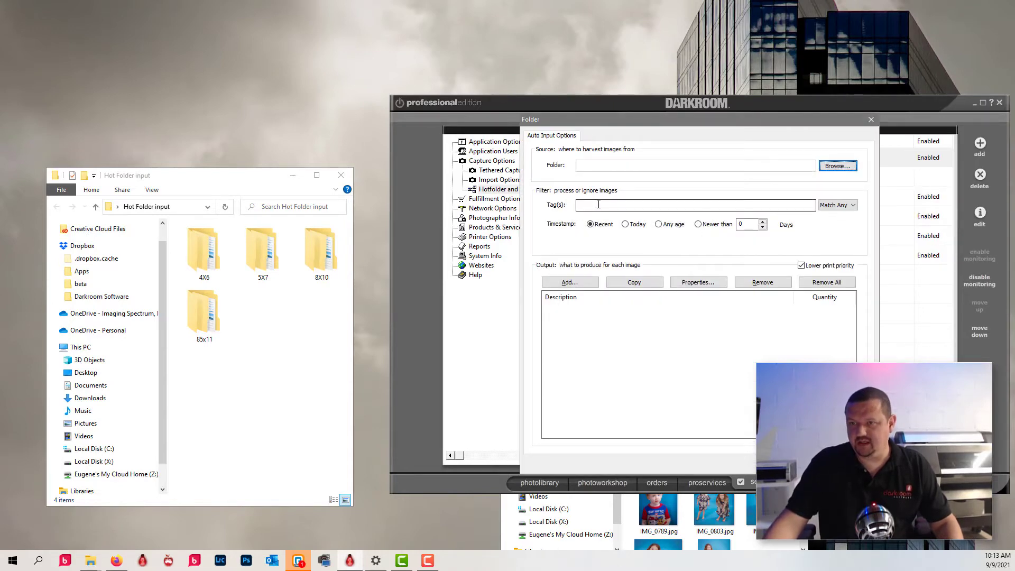
{"action": "left_click", "coordinate": [823, 168]}
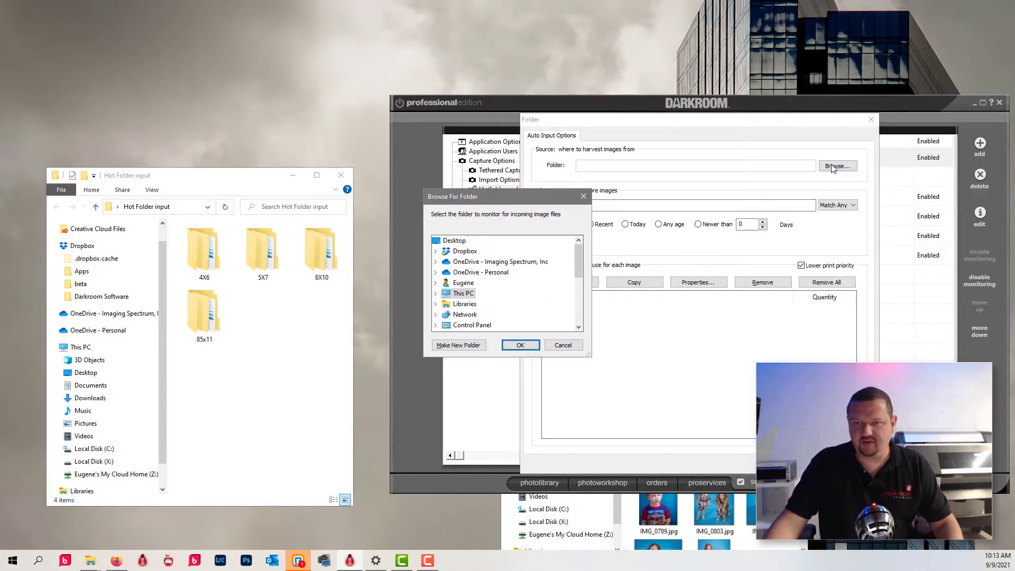
Create a folder named "4x5 polaroid" inside Hot Folder input in File Explorer.
{"action": "left_click", "coordinate": [297, 350]}
{"action": "right_click", "coordinate": [298, 350]}
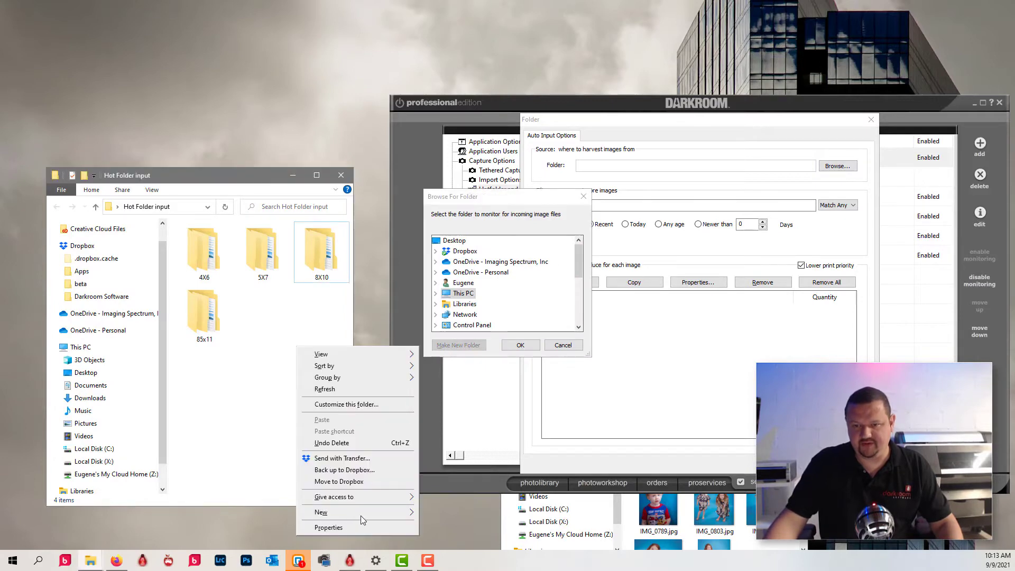
{"action": "mouse_move", "coordinate": [404, 514]}
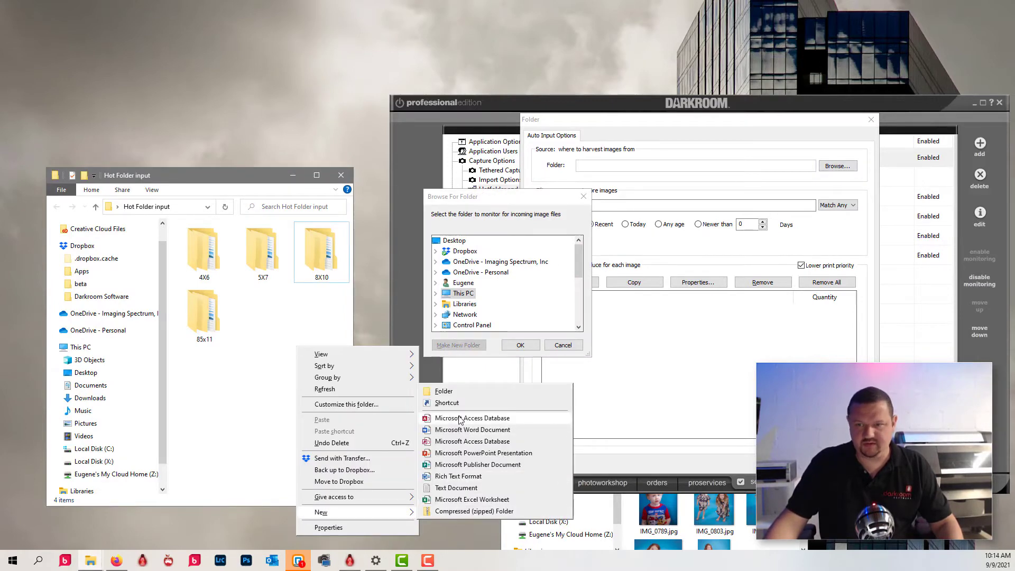
{"action": "left_click", "coordinate": [457, 393]}
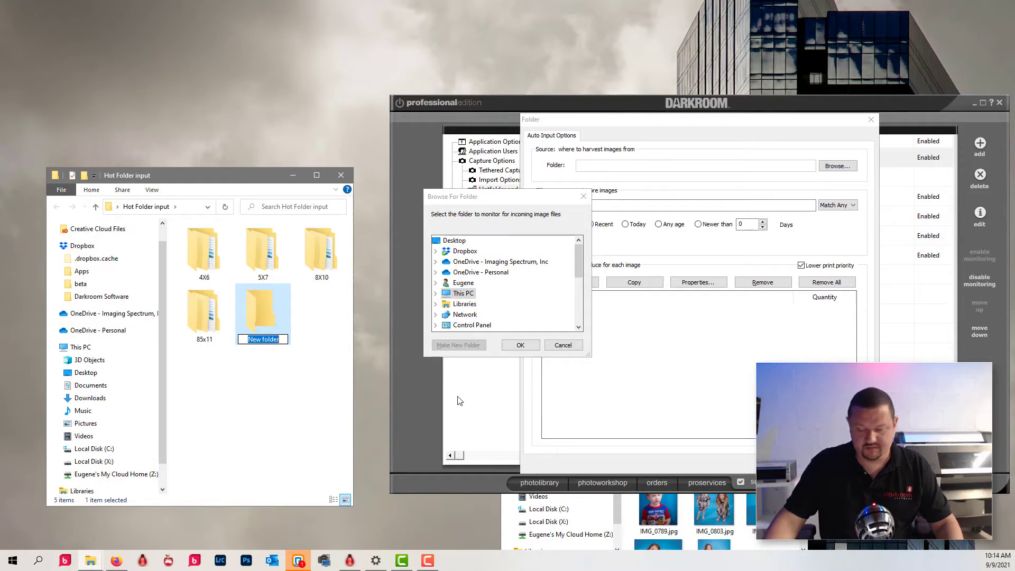
{"action": "type", "text": "4x5m"}
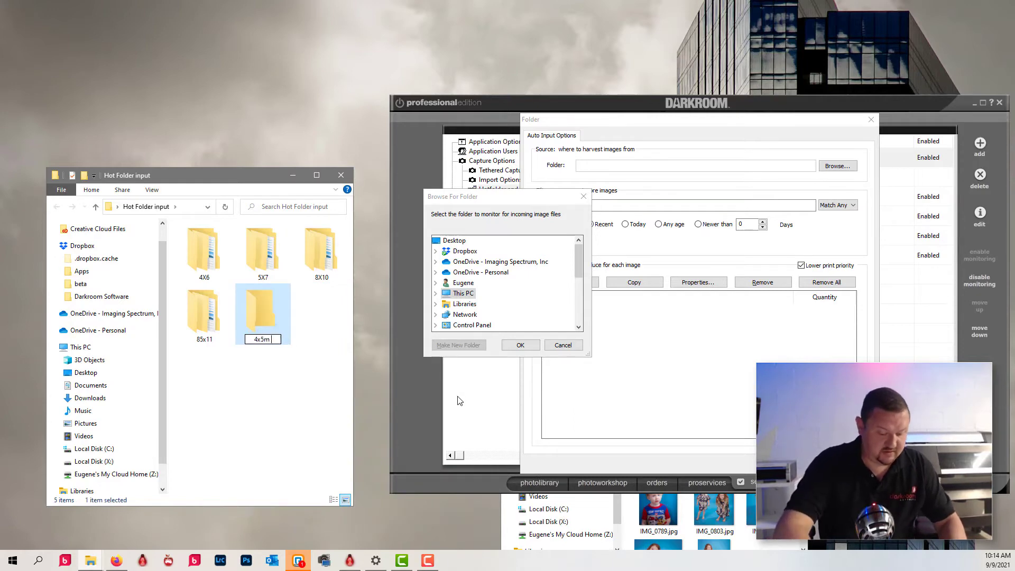
{"action": "key", "text": "BackSpace"}
{"action": "key", "text": "BackSpace"}
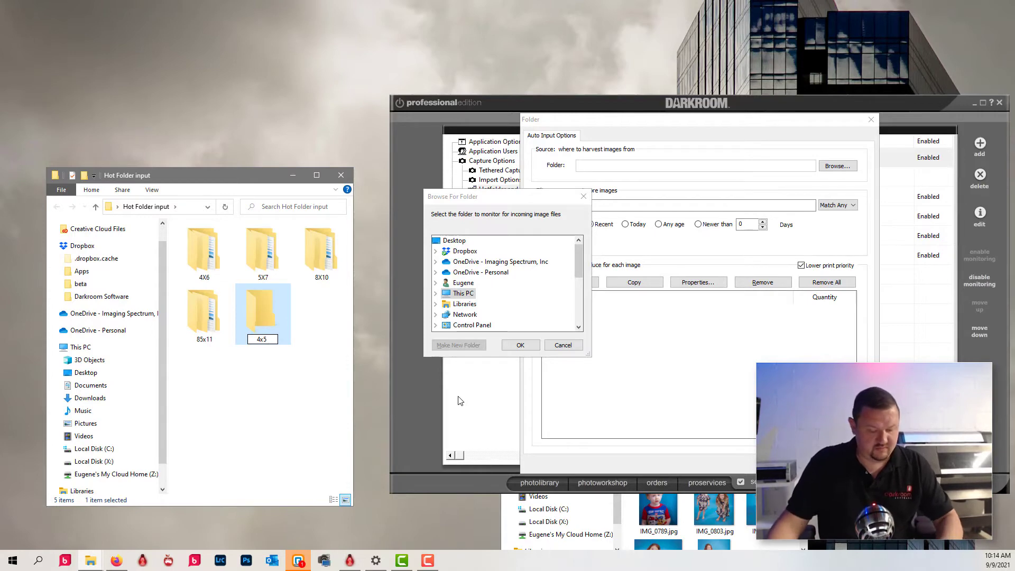
{"action": "type", "text": "polaroid"}
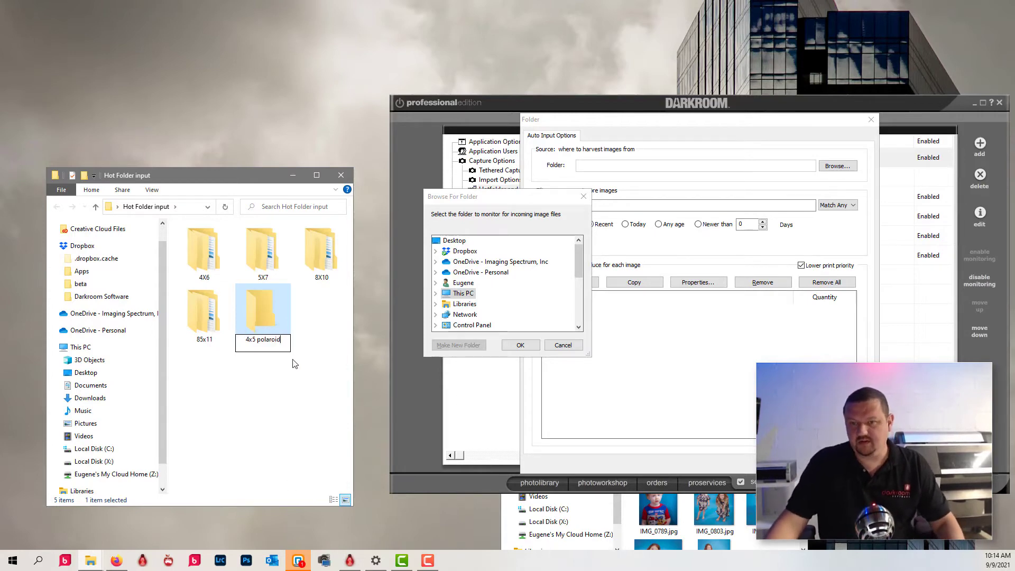
{"action": "left_click", "coordinate": [265, 314]}
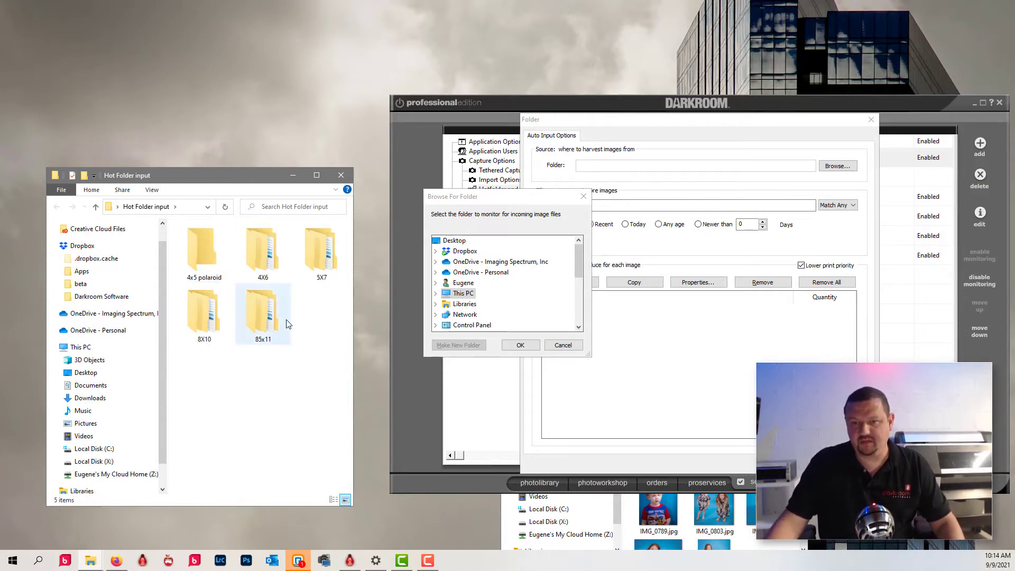
Set the new hot folder's source to the 4x5 polaroid folder inside Hot Folder input.
{"action": "scroll", "coordinate": [478, 317], "scroll_direction": "down", "scroll_amount": 5}
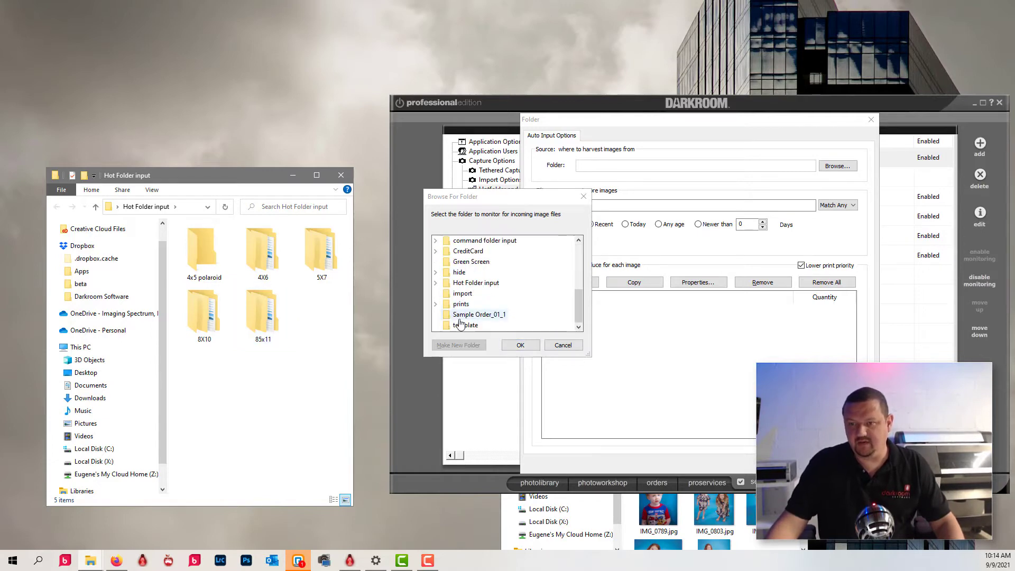
{"action": "left_click", "coordinate": [435, 282]}
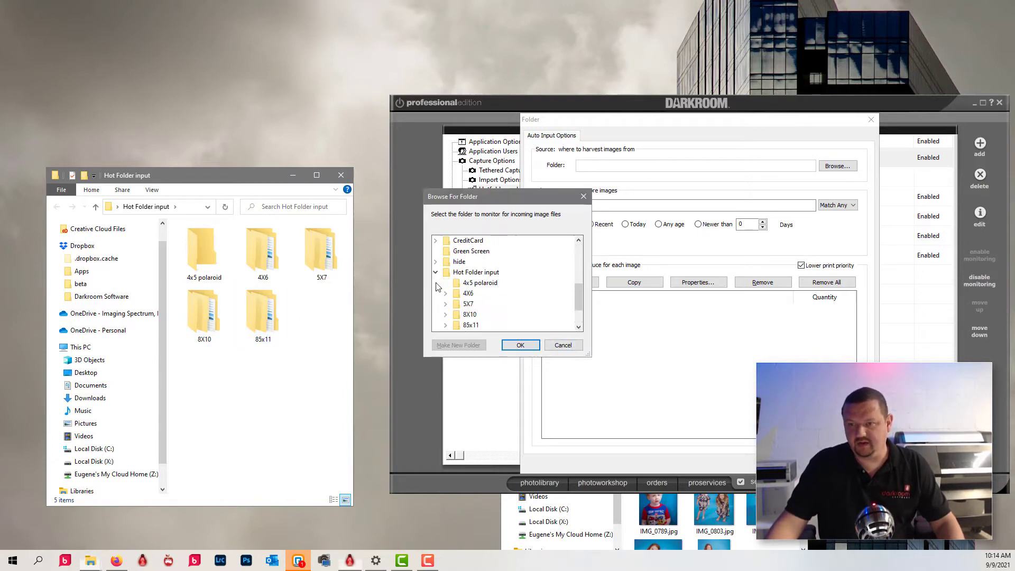
{"action": "left_click", "coordinate": [480, 282]}
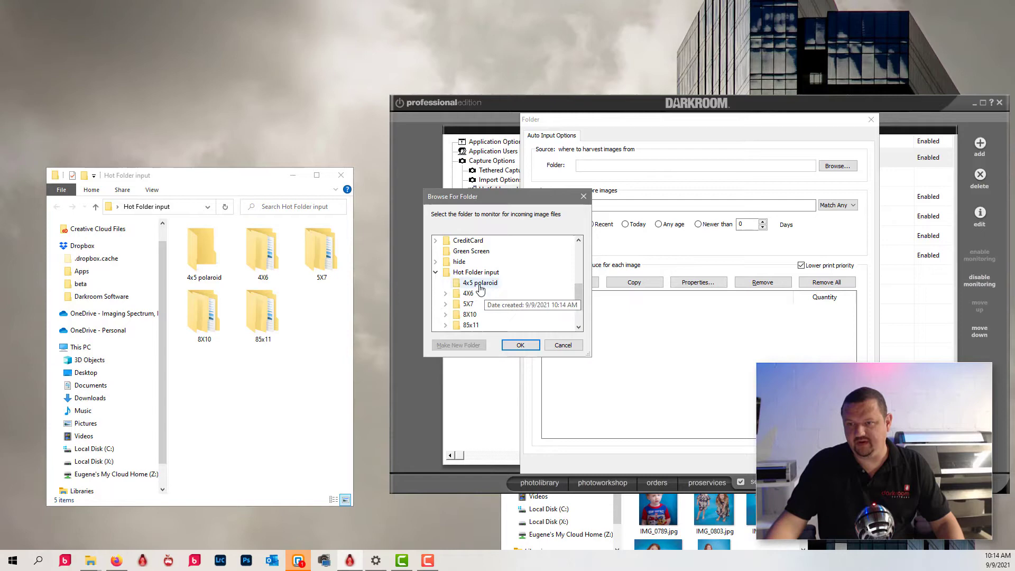
{"action": "left_click", "coordinate": [521, 345]}
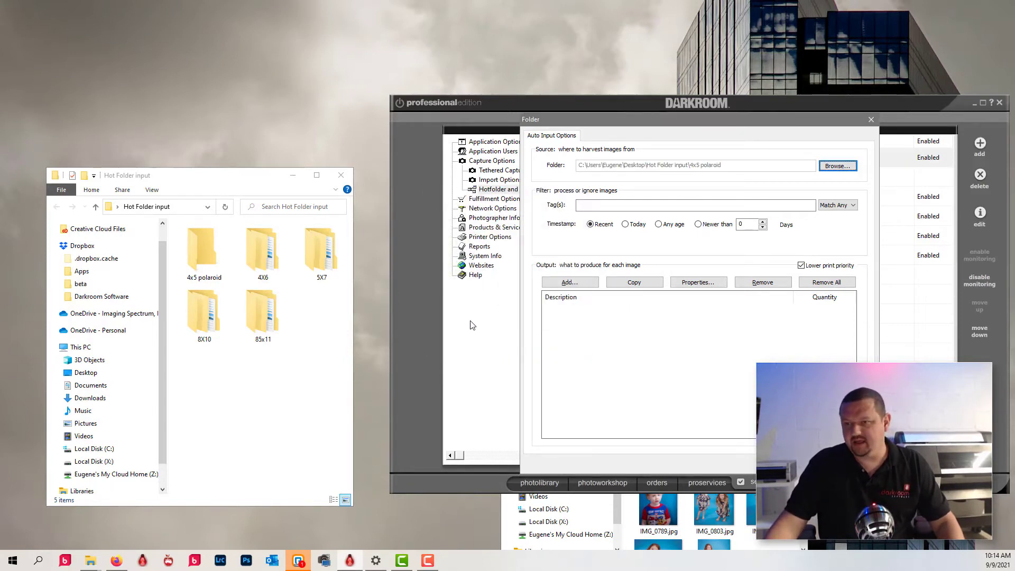
Add one 4x5 print from the 5-inch Prints category as the hot folder's output.
{"action": "left_click", "coordinate": [584, 283]}
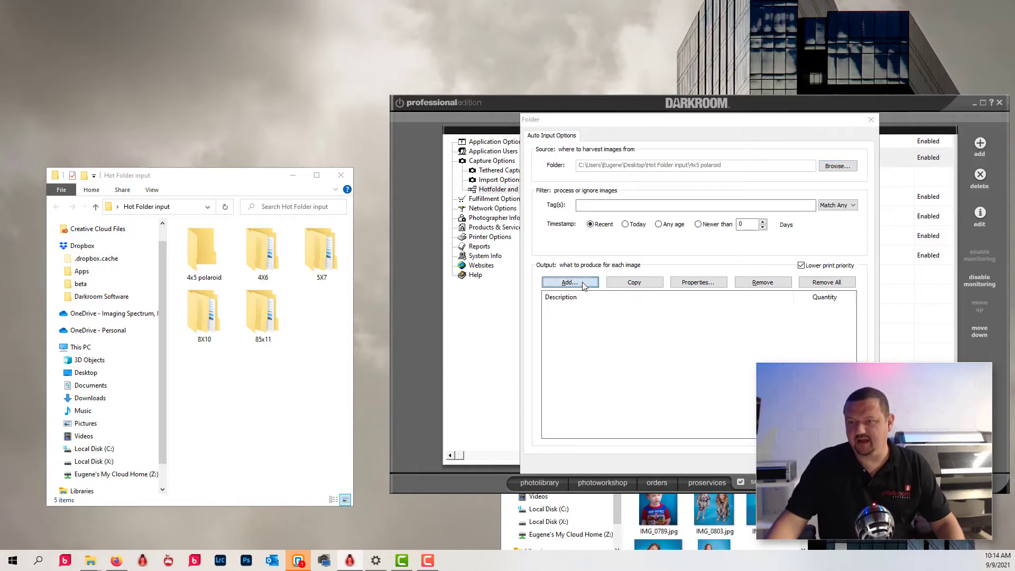
{"action": "left_click", "coordinate": [616, 193]}
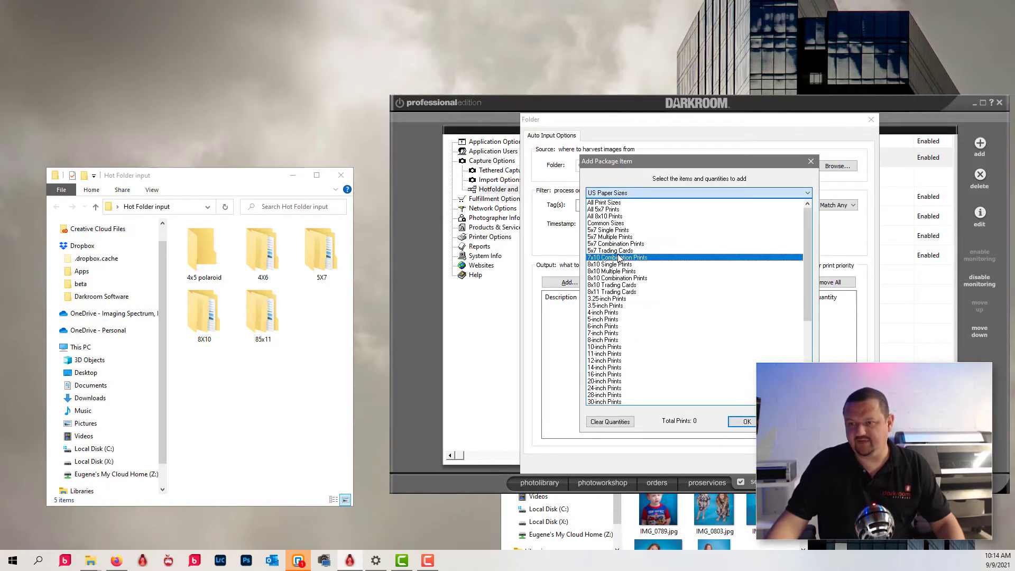
{"action": "left_click", "coordinate": [604, 319]}
{"action": "left_click", "coordinate": [603, 307]}
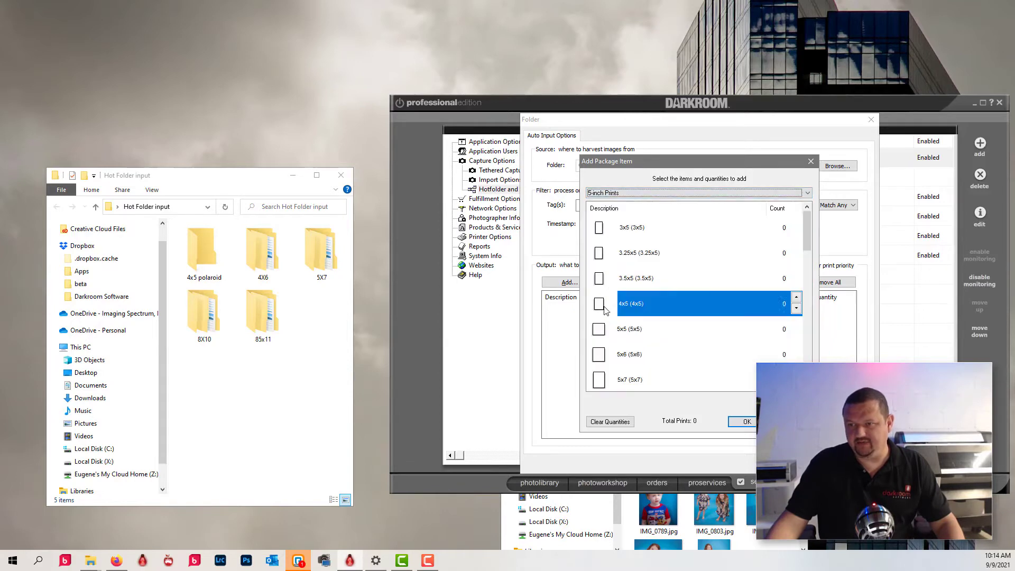
{"action": "left_click", "coordinate": [753, 422]}
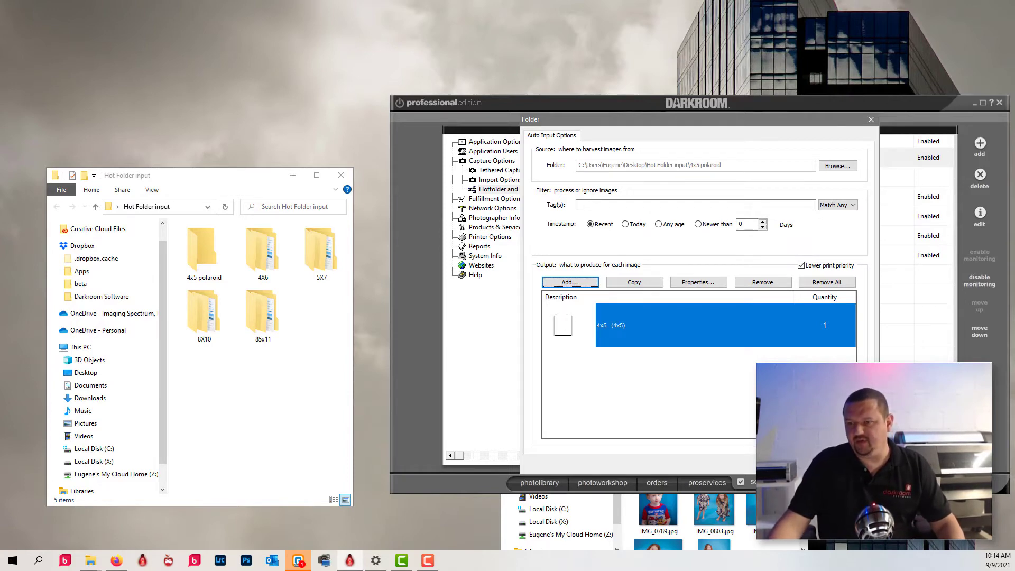
Make the 4x5 output item always use a border and start choosing that border.
{"action": "double_click", "coordinate": [560, 336]}
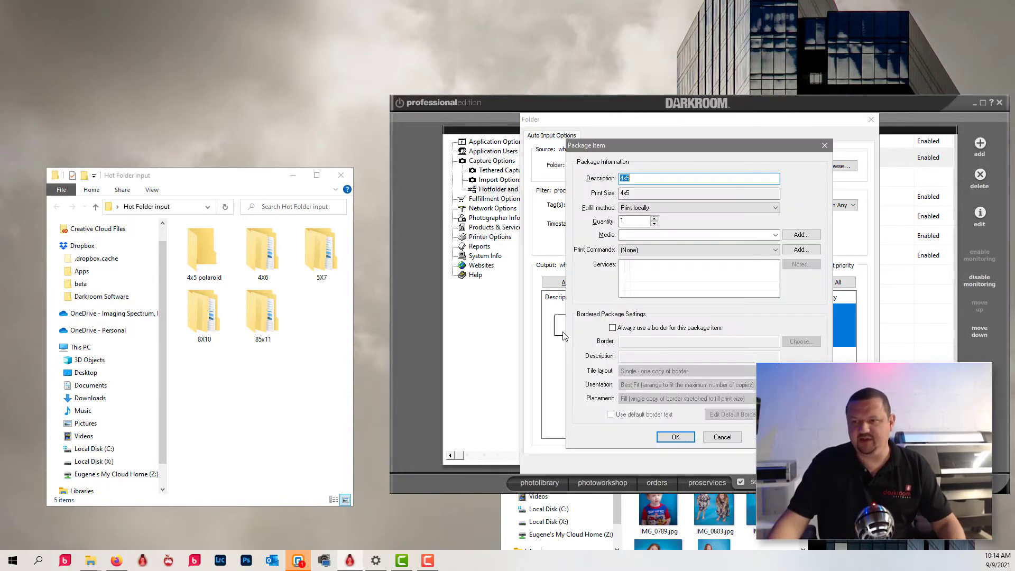
{"action": "left_click", "coordinate": [669, 328]}
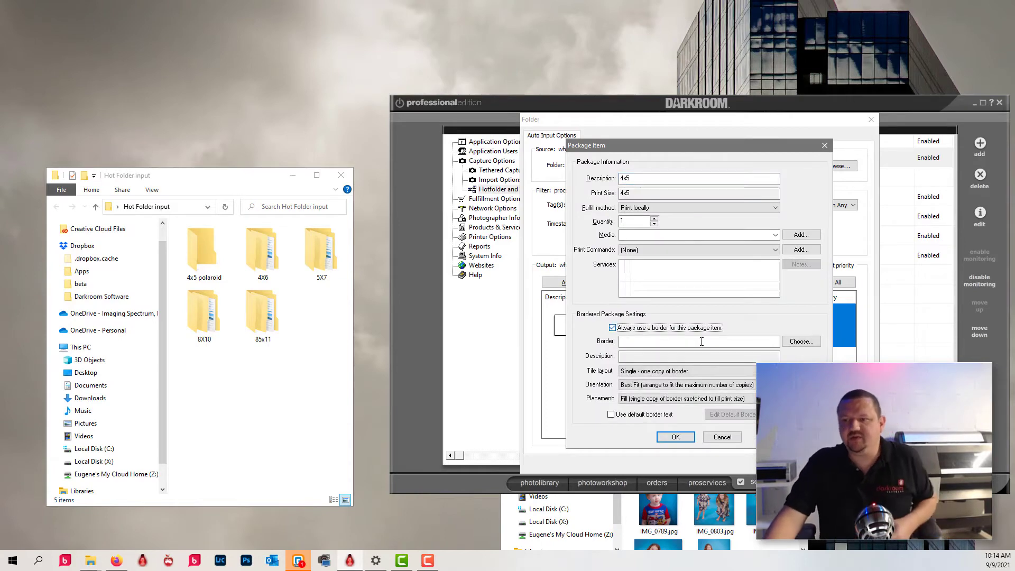
{"action": "left_click", "coordinate": [808, 342]}
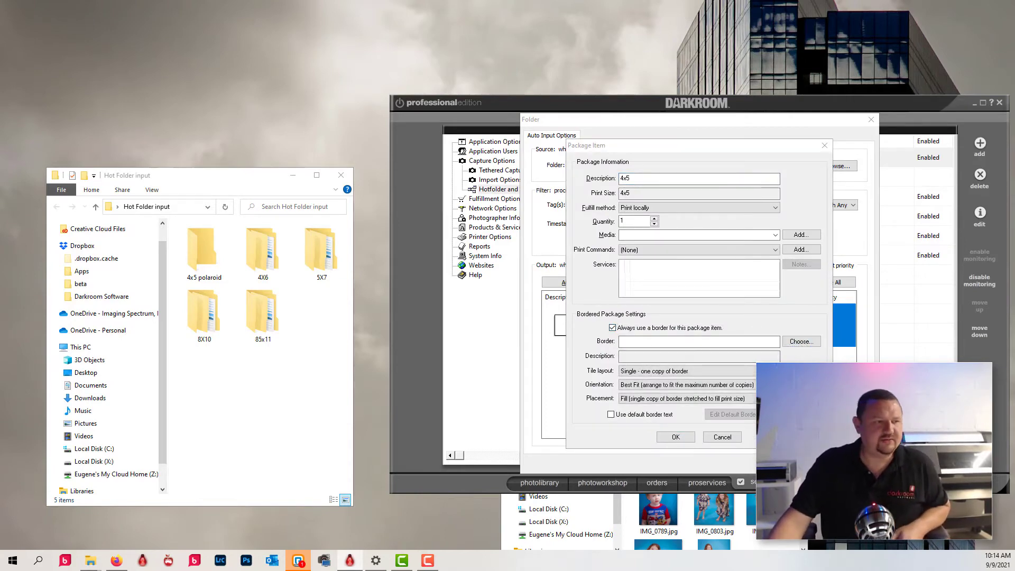
Choose the polaroid template from my templates as the border for the 4x5 print.
{"action": "left_click_drag", "start_coordinate": [274, 237], "coordinate": [228, 112]}
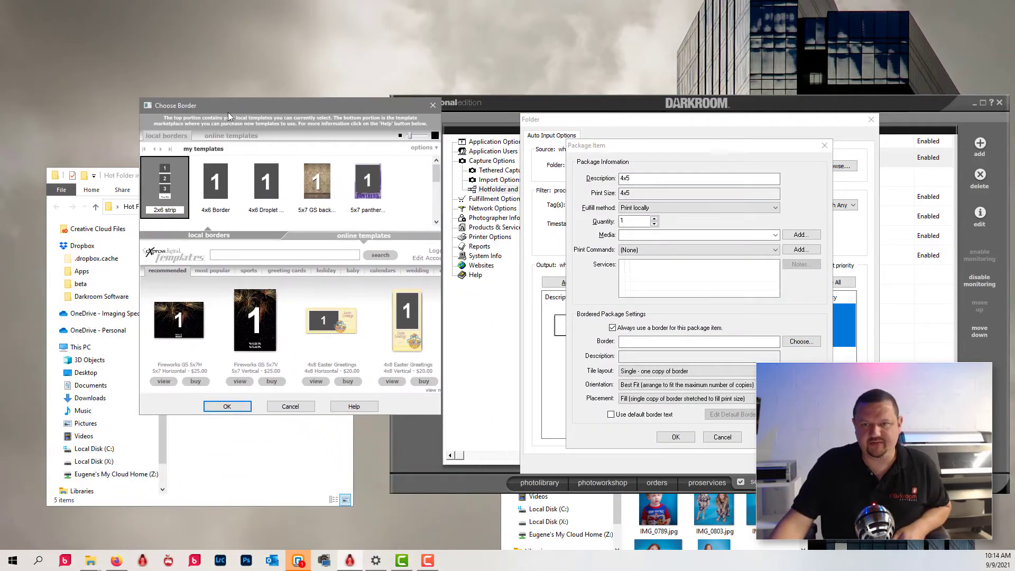
{"action": "left_click", "coordinate": [266, 183]}
{"action": "scroll", "coordinate": [266, 183], "scroll_direction": "down", "scroll_amount": 1}
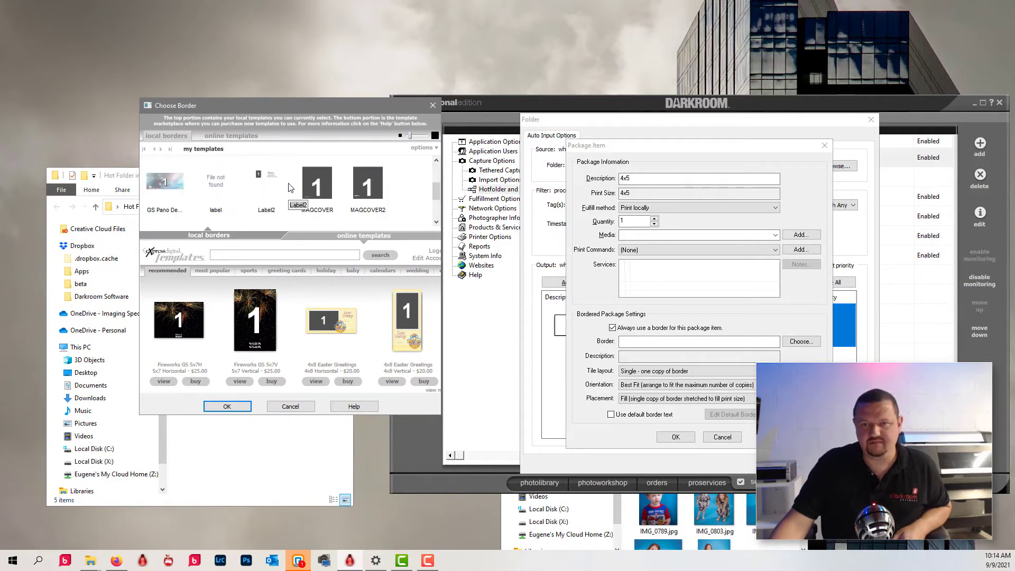
{"action": "scroll", "coordinate": [288, 188], "scroll_direction": "up", "scroll_amount": 1}
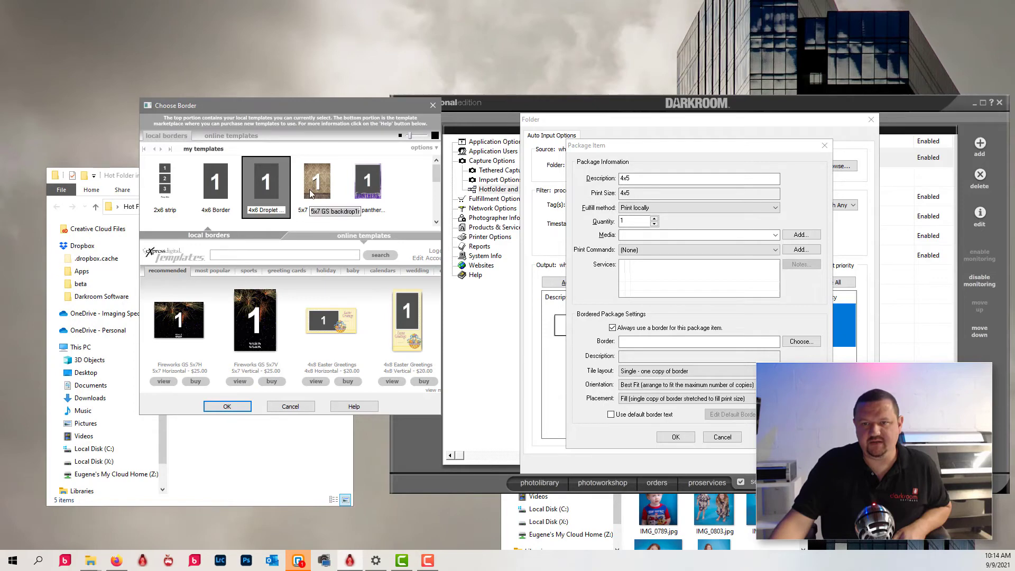
{"action": "left_click_drag", "start_coordinate": [439, 418], "coordinate": [611, 533]}
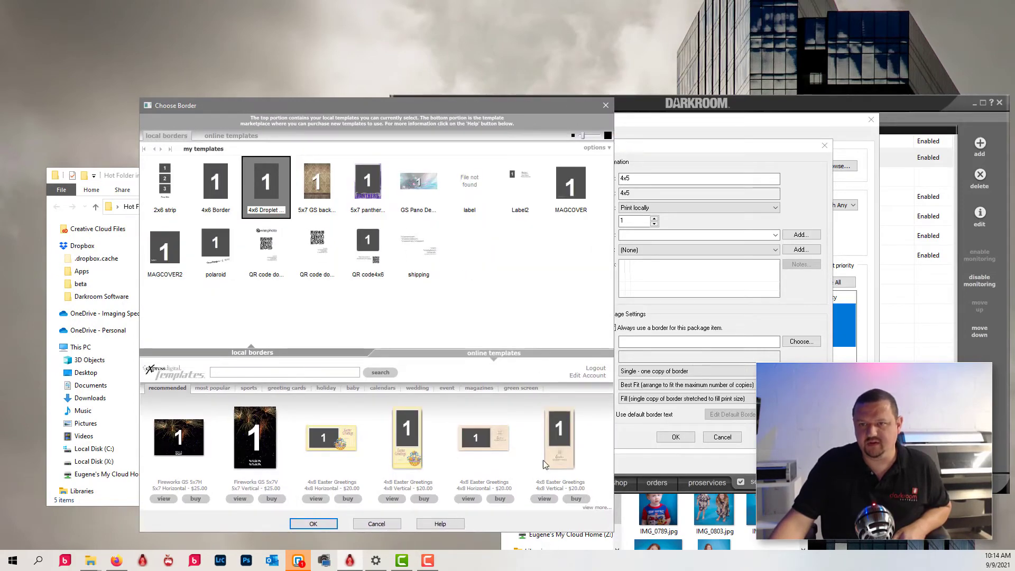
{"action": "left_click", "coordinate": [215, 256]}
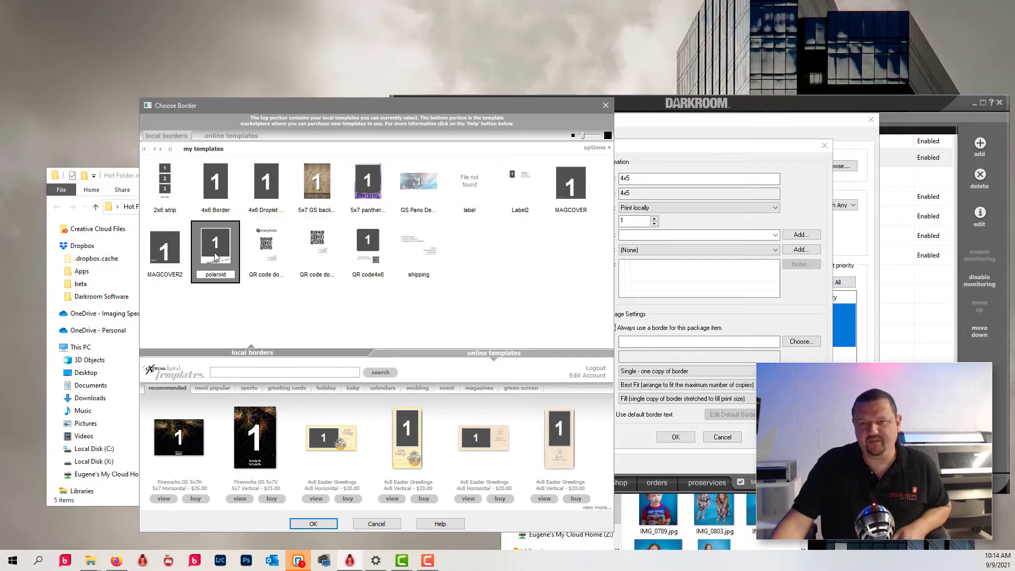
{"action": "left_click", "coordinate": [304, 523]}
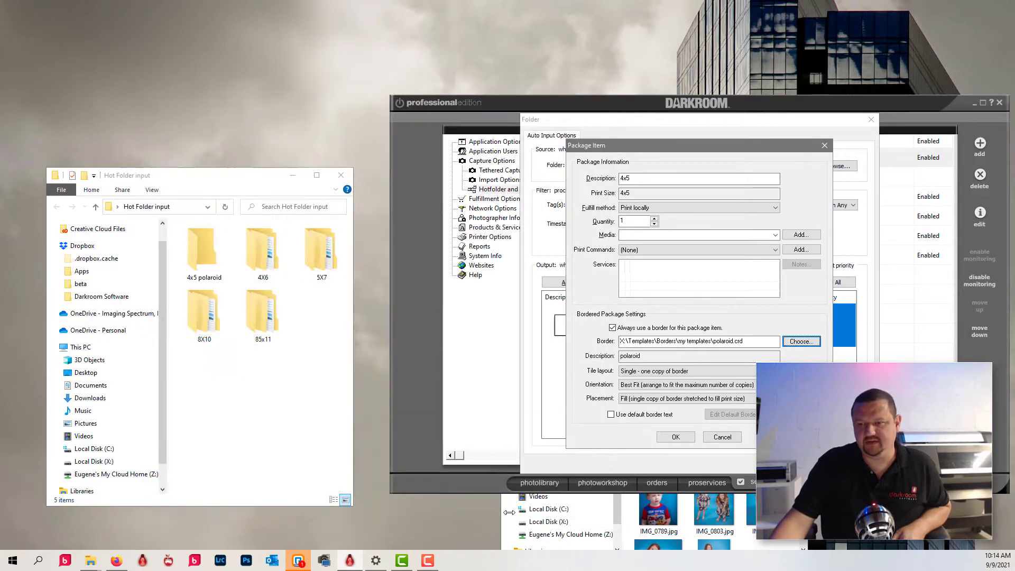
Save the bordered 4x5 output with its hot folder and enable monitoring for the 4x5 polaroid folder.
{"action": "left_click", "coordinate": [676, 437]}
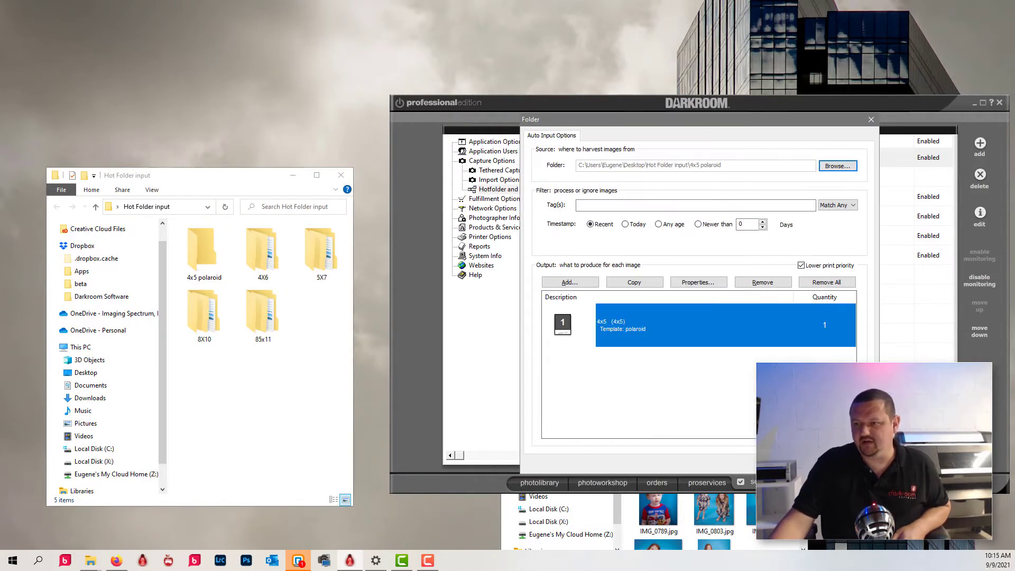
{"action": "left_click", "coordinate": [791, 463]}
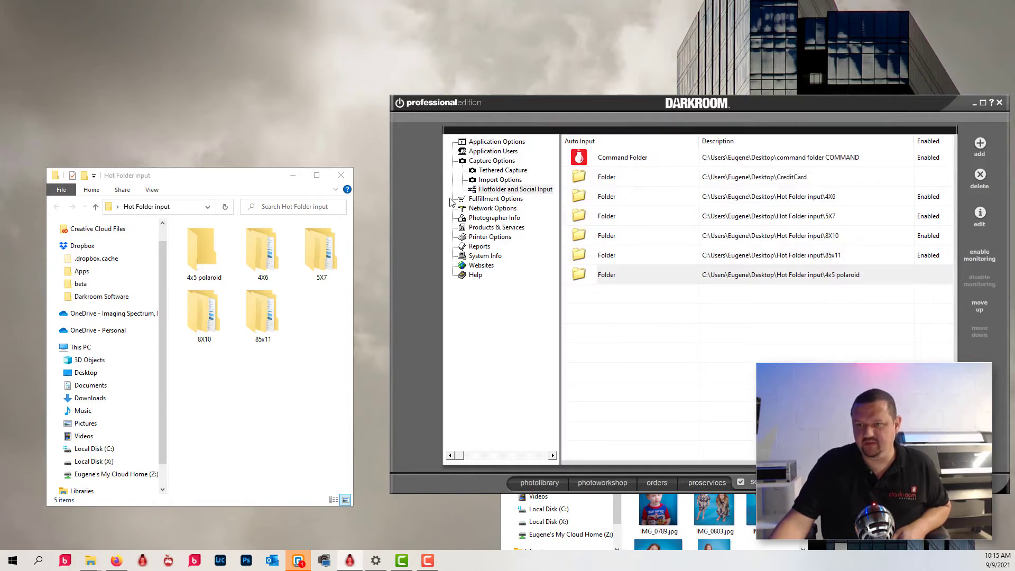
{"action": "left_click", "coordinate": [980, 255]}
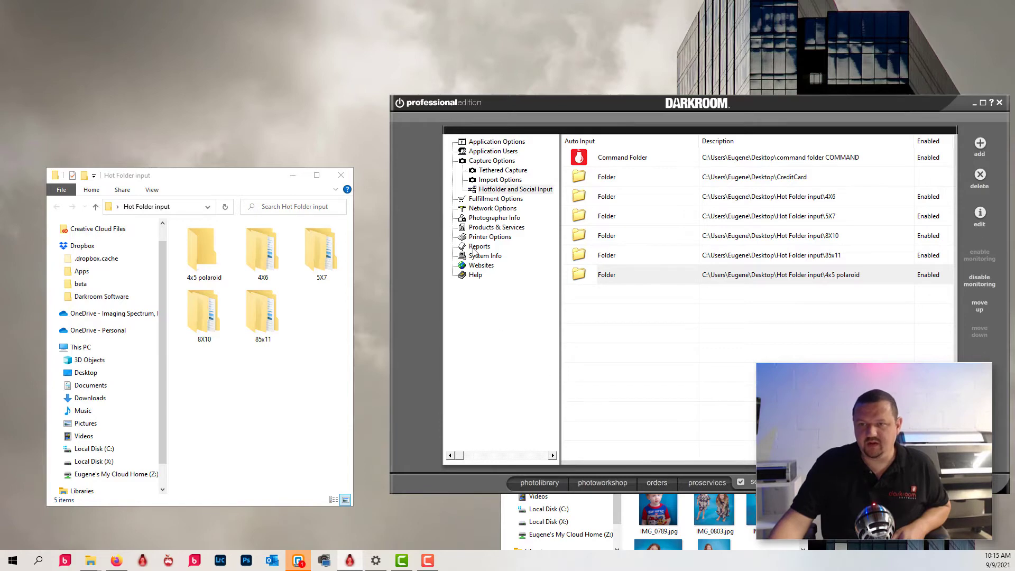
Open the polaroid border template from the My Templates border group to examine its design.
{"action": "left_click", "coordinate": [483, 229]}
{"action": "left_click", "coordinate": [487, 248]}
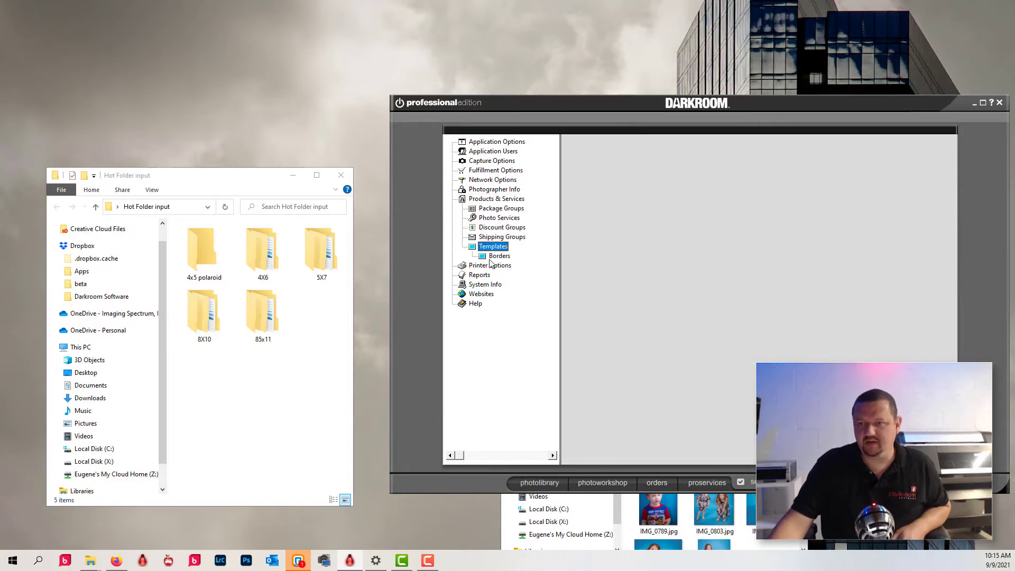
{"action": "left_click", "coordinate": [499, 256]}
{"action": "left_click", "coordinate": [523, 284]}
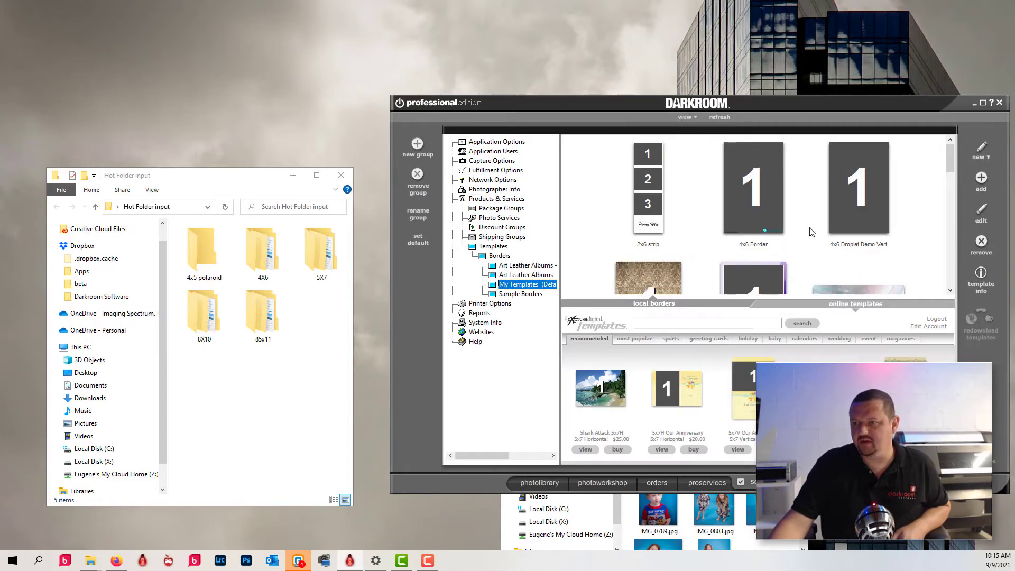
{"action": "scroll", "coordinate": [869, 219], "scroll_direction": "down", "scroll_amount": 3}
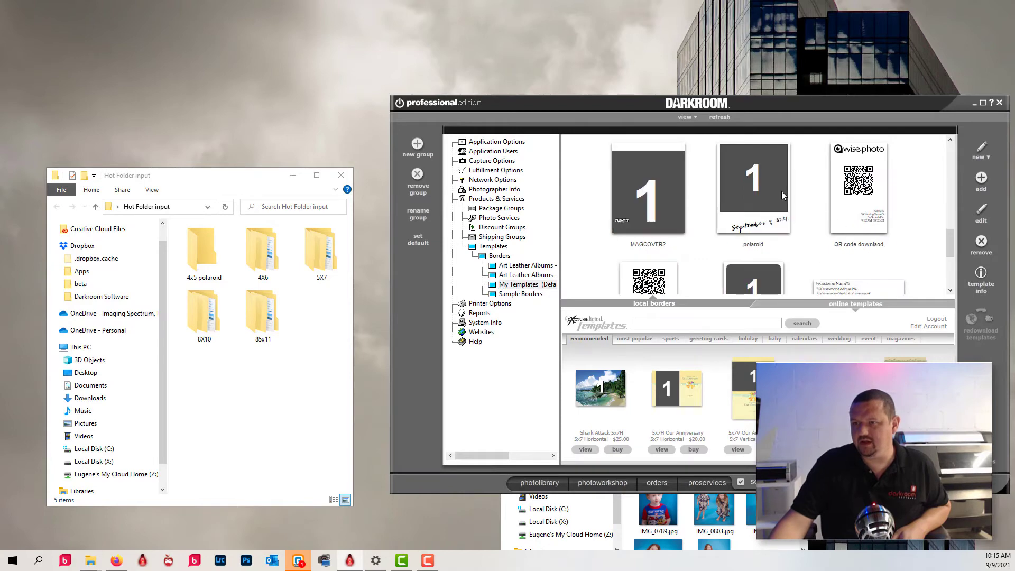
{"action": "double_click", "coordinate": [782, 195]}
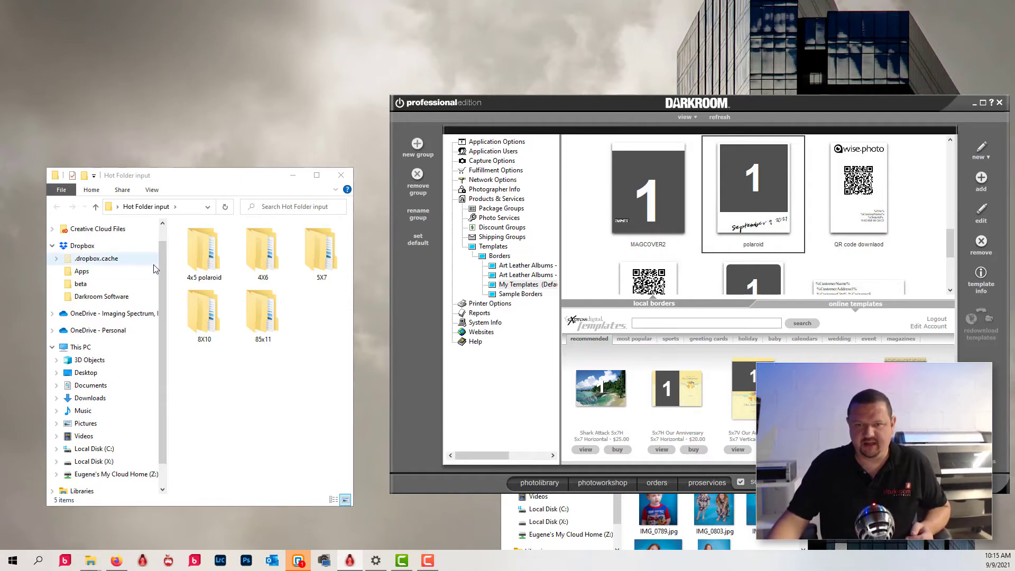
Put a photo from the Camera Roll folder into the 4x5 polaroid hot folder in File Explorer.
{"action": "double_click", "coordinate": [204, 252]}
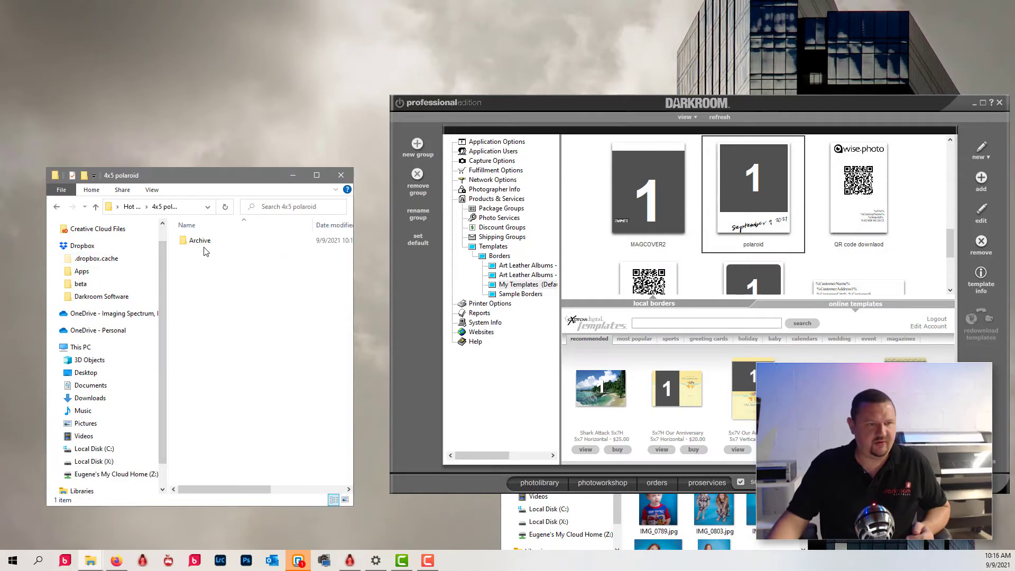
{"action": "left_click", "coordinate": [91, 560]}
{"action": "left_click", "coordinate": [27, 482]}
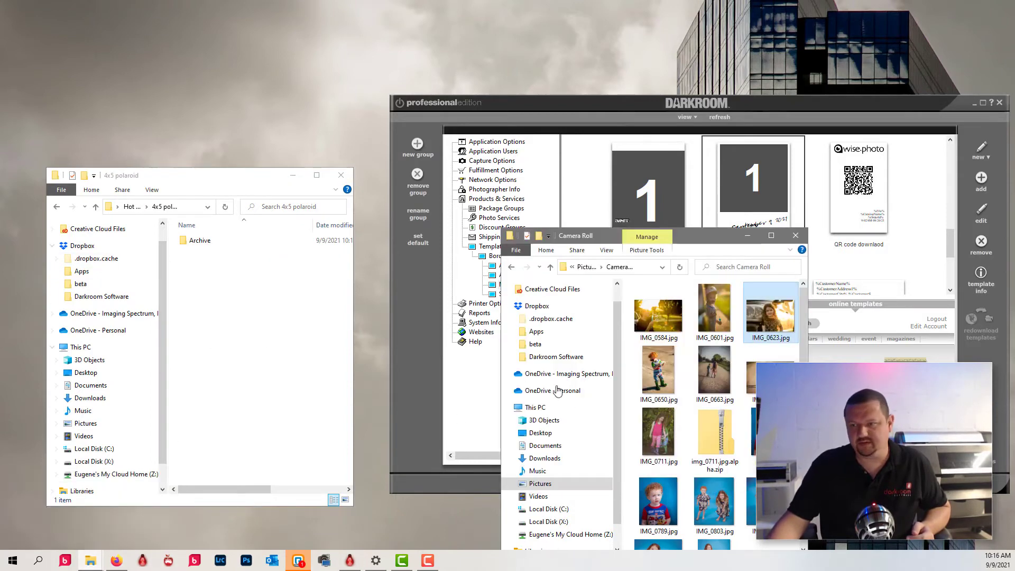
{"action": "left_click", "coordinate": [770, 438]}
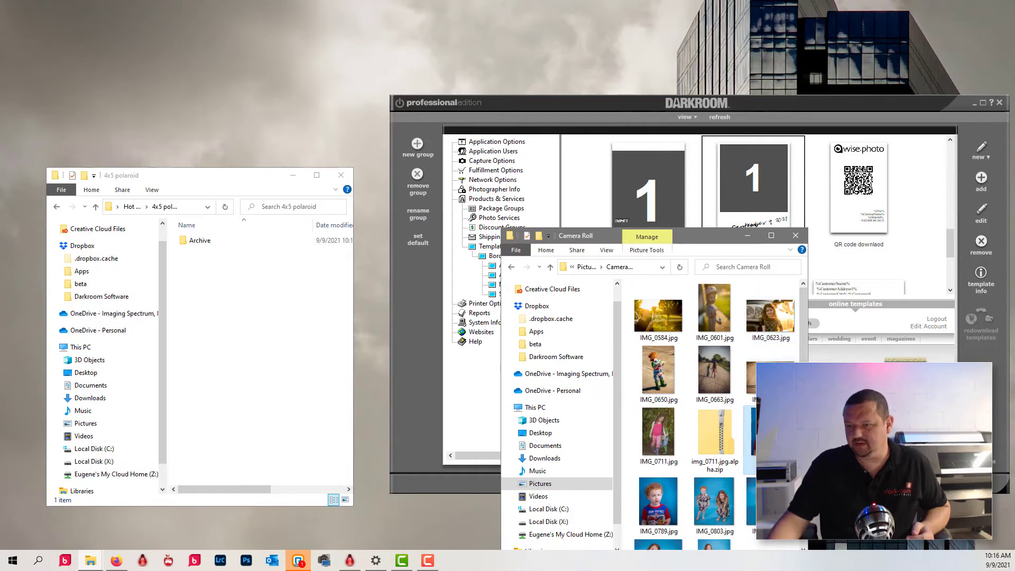
{"action": "left_click_drag", "start_coordinate": [770, 439], "coordinate": [237, 382]}
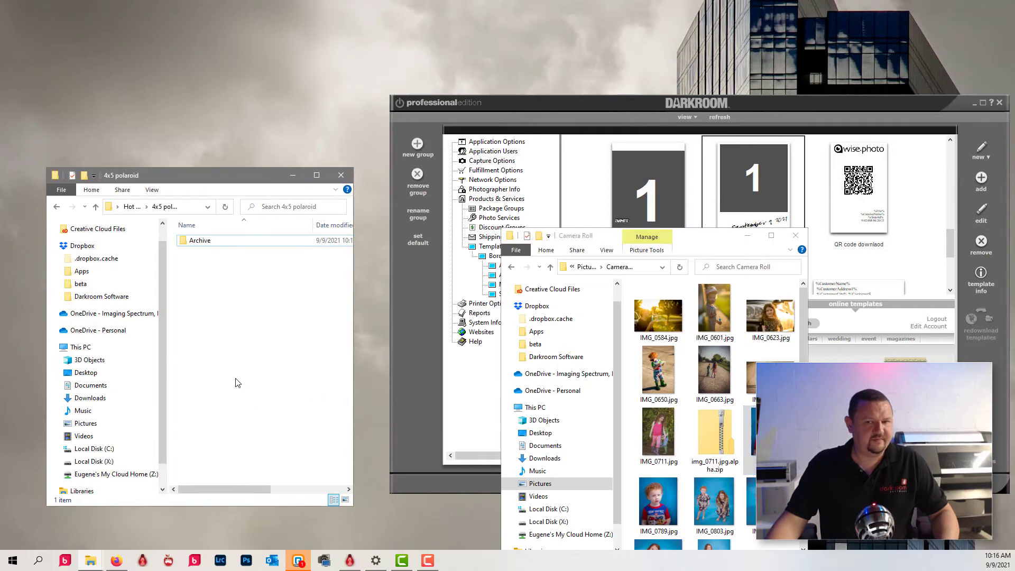
Return to Darkroom's orders view, examine the bordered output image edg001.jpg and close its preview.
{"action": "left_click", "coordinate": [699, 122]}
{"action": "left_click", "coordinate": [656, 482]}
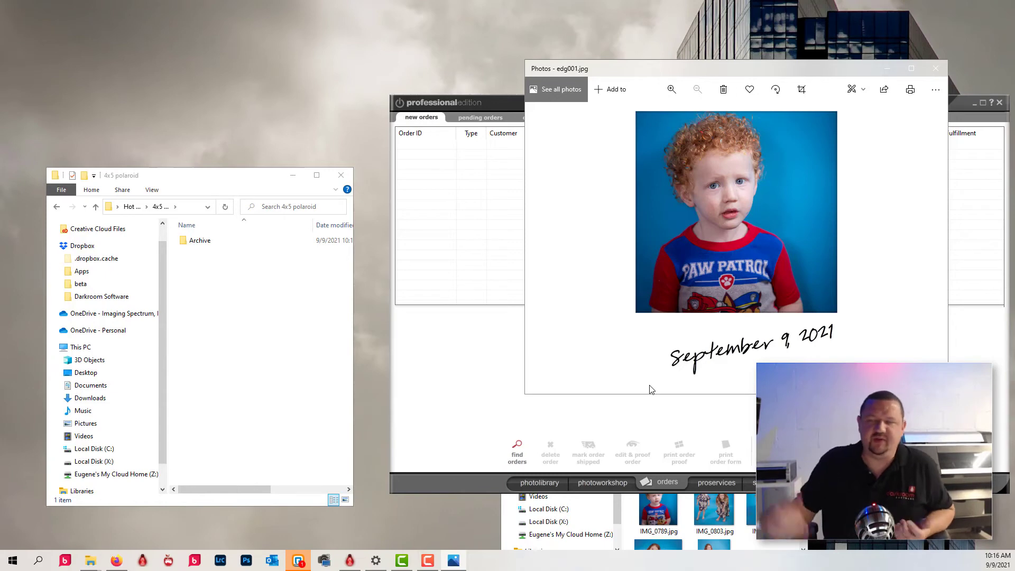
{"action": "left_click", "coordinate": [936, 69]}
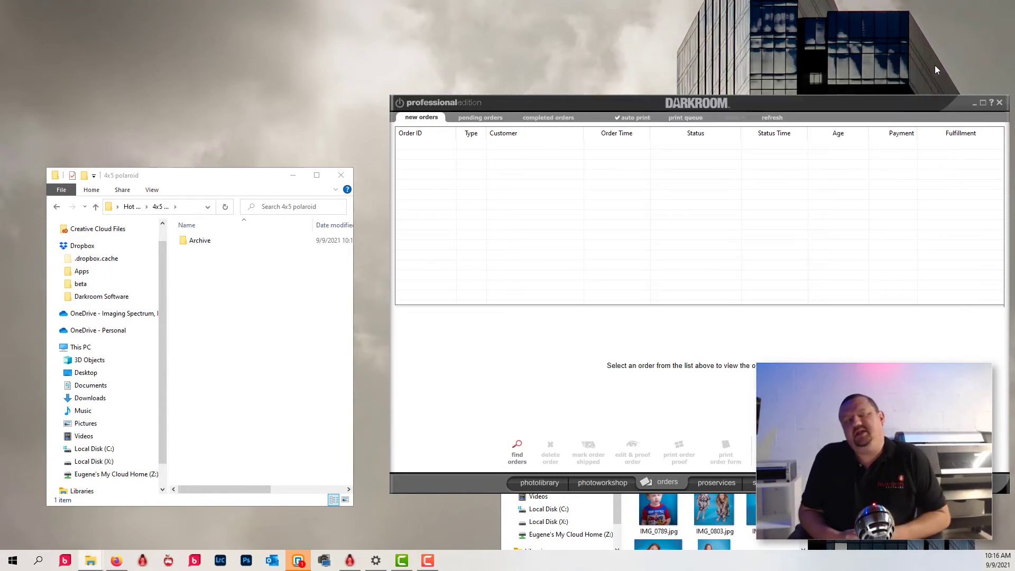